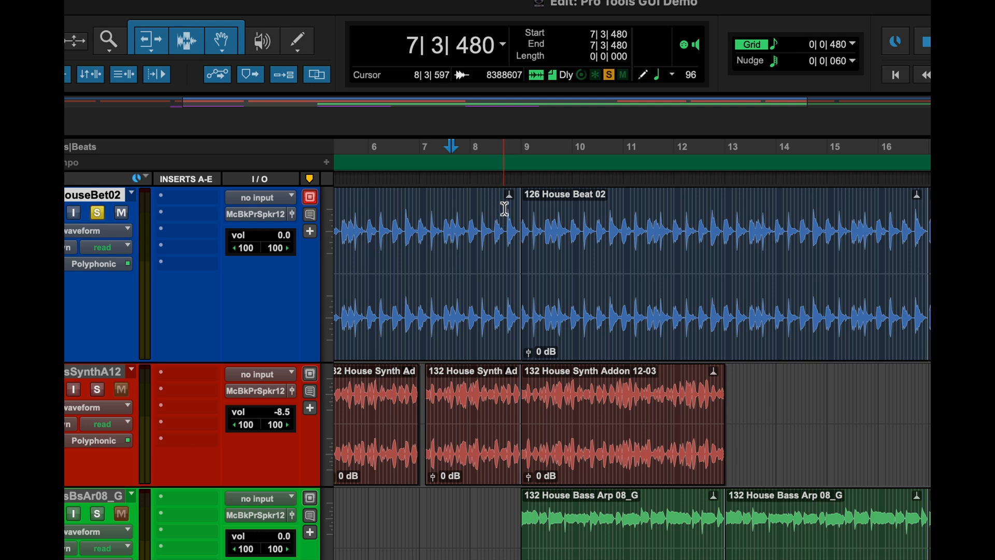
Add a fade-out ending at bar 9 and a fade-in starting there on the House Beat clips, bending both into curves
mouse_move(512, 195)
left_mouse_down()
mouse_move(506, 207)
mouse_move(412, 238)
left_mouse_up()
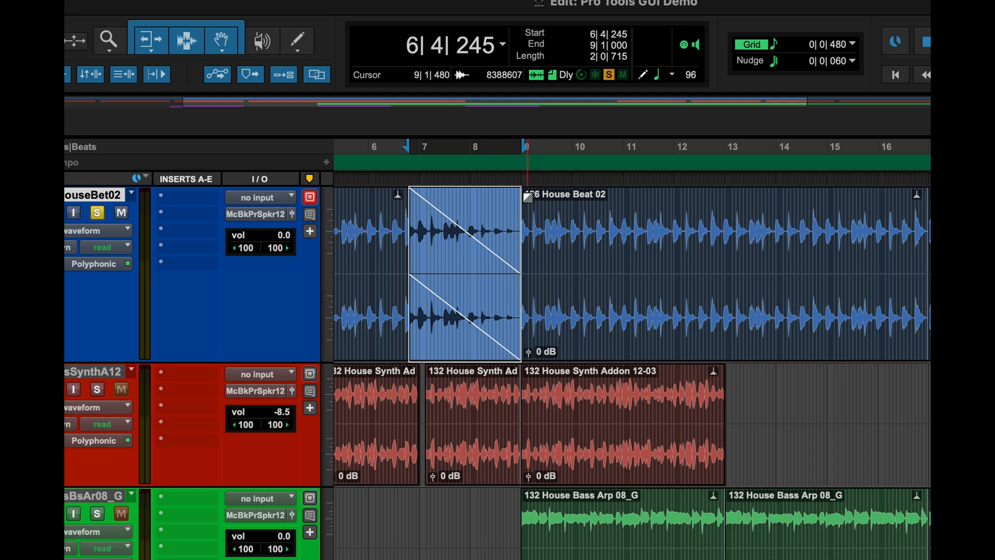
left_click_drag(527, 196, 635, 218)
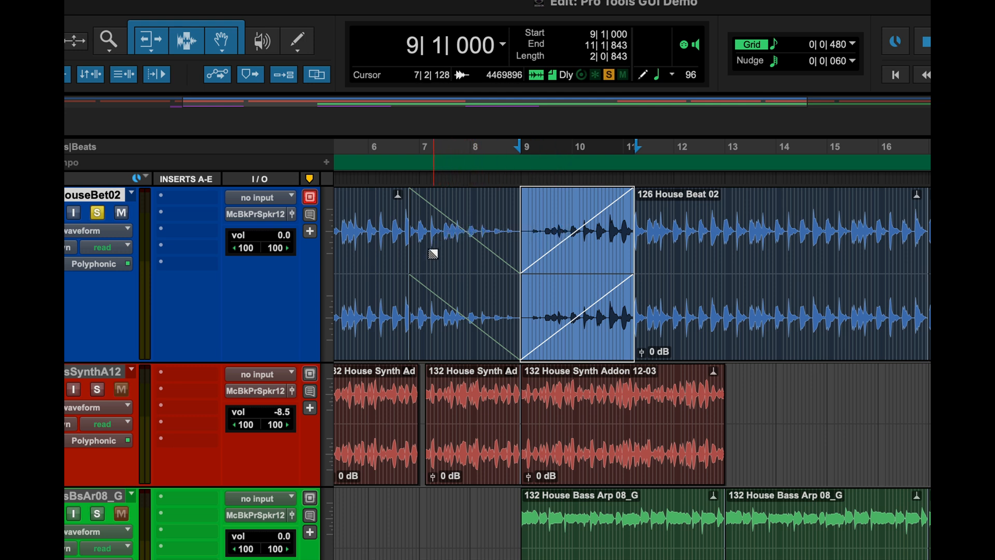
left_click_drag(432, 254, 396, 346)
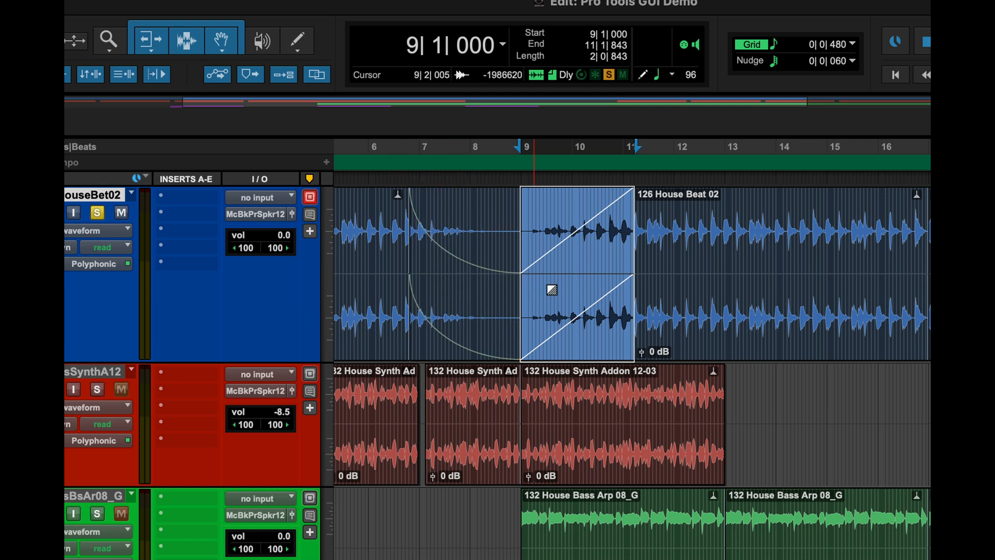
left_click_drag(591, 249, 547, 208)
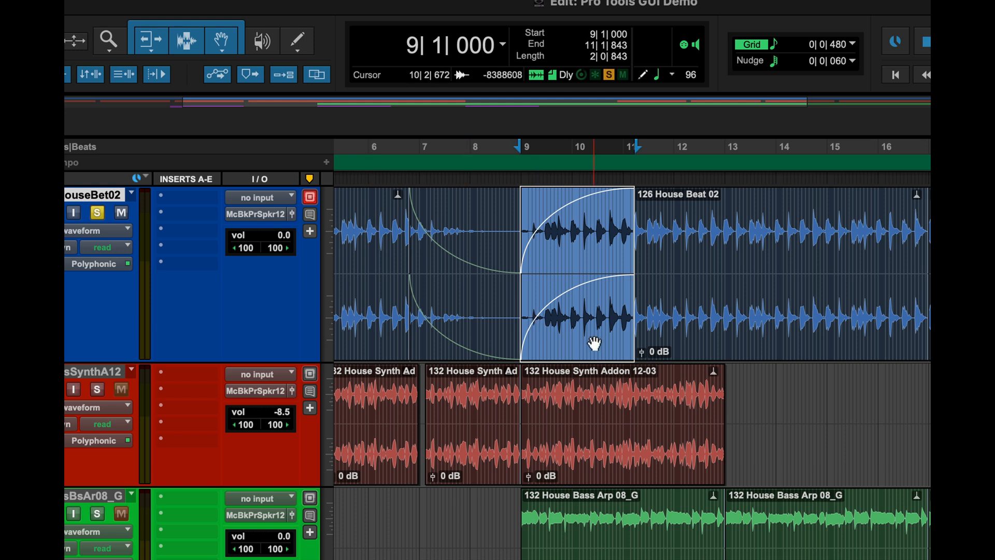
Delete the fade-in and the fade-out on both sides of the House Beat clip boundary at bar 9
key("Delete")
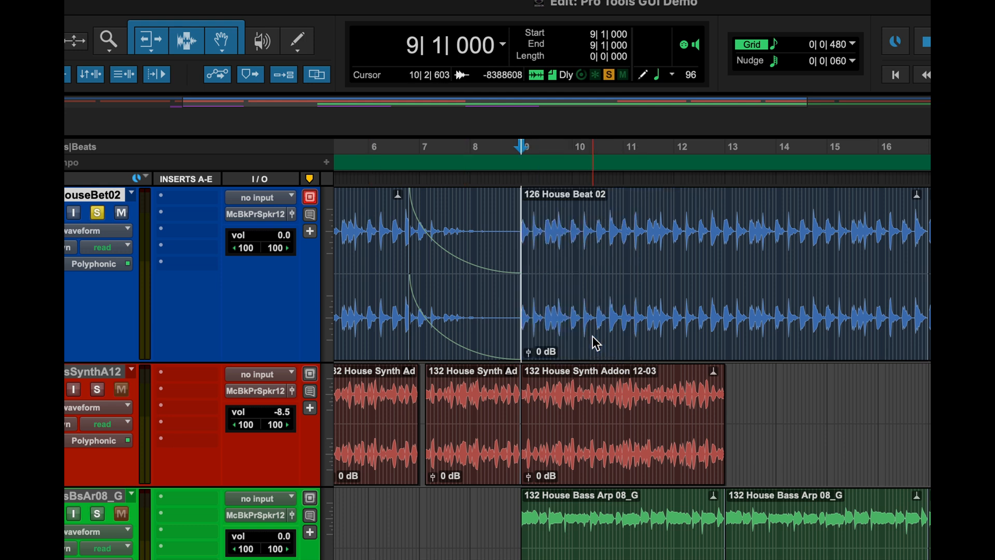
left_click(471, 321)
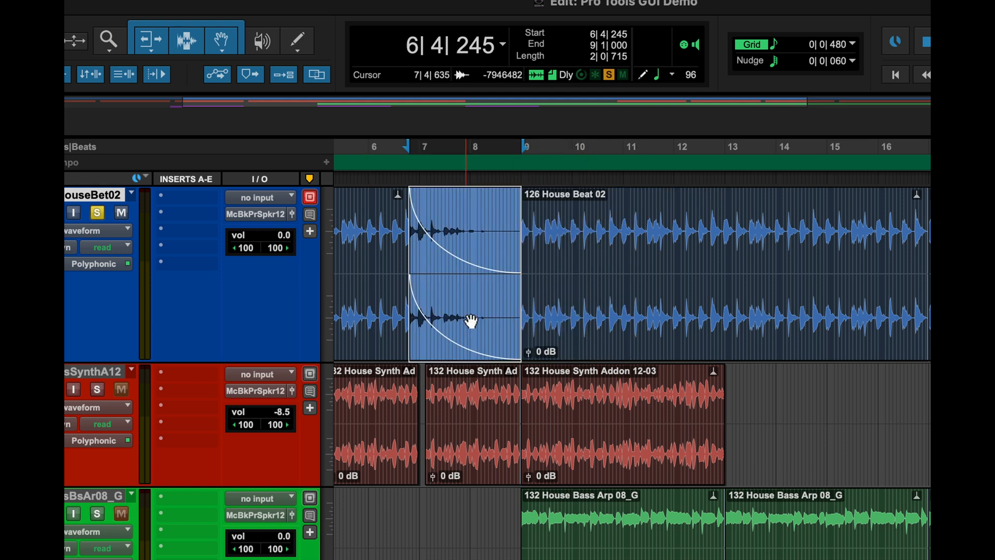
key("Delete")
left_click(468, 252)
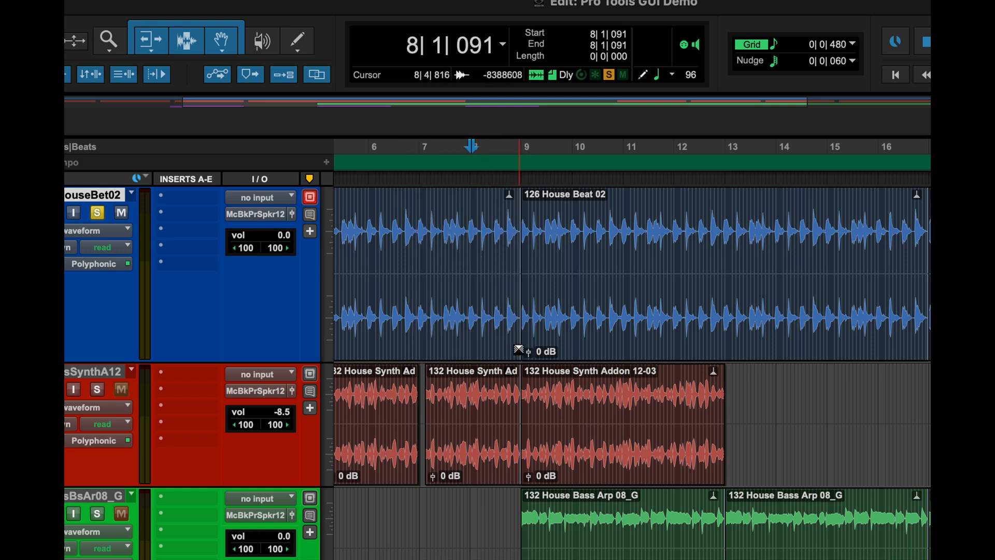
Try a crossfade over the House Beat clip boundary from 7|3|912 to 10|2|048, and undo it
left_click_drag(518, 349, 588, 342)
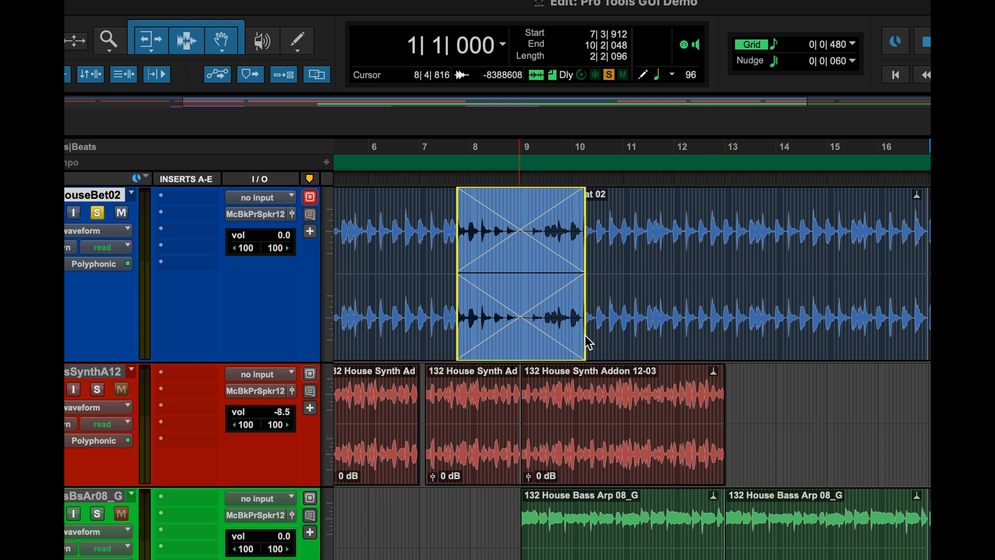
key("super+z")
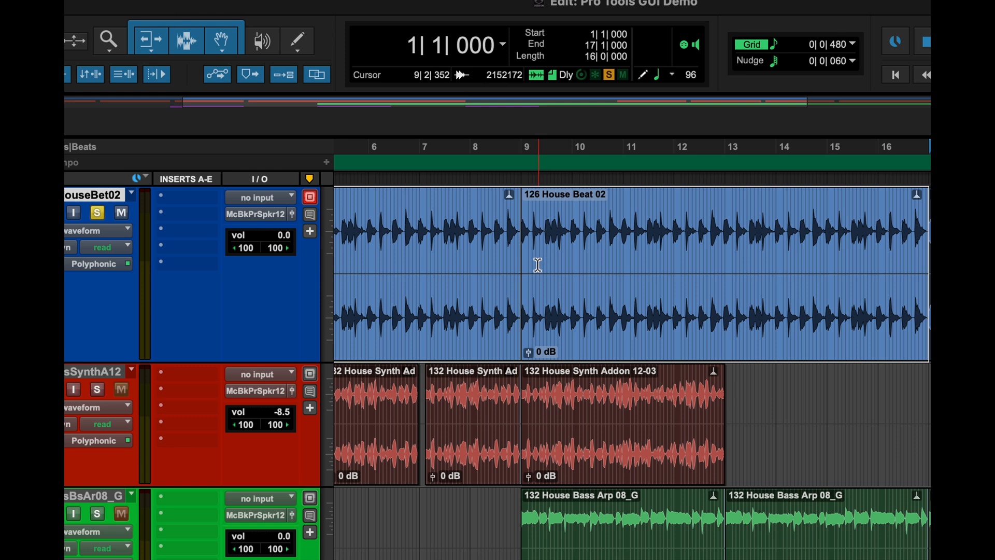
Separate the two House Beat clips, trimming the second one's start to 11|4|320 and the first one's end to 7|3|000
left_click_drag(578, 315, 658, 315)
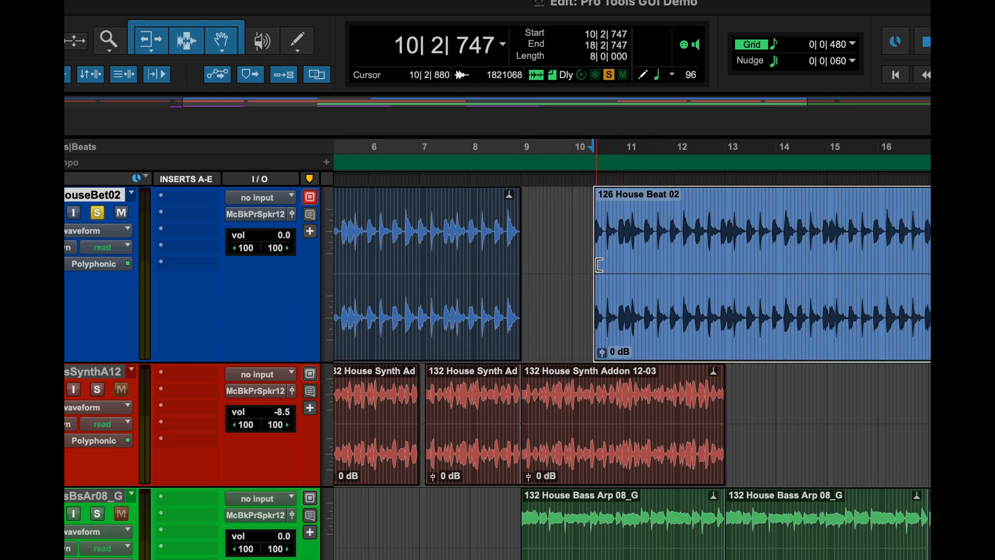
left_click_drag(605, 265, 666, 264)
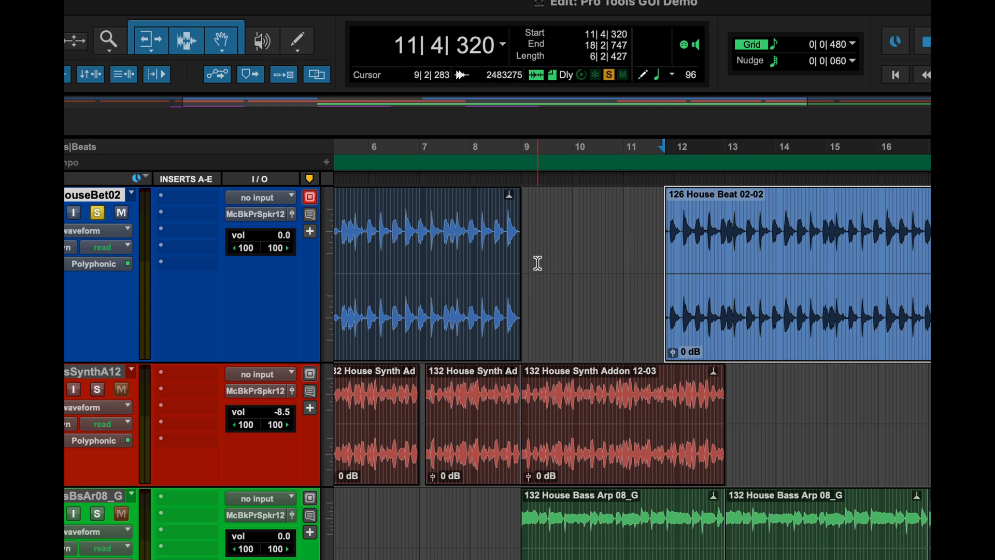
left_click(512, 267)
left_click_drag(513, 268, 445, 272)
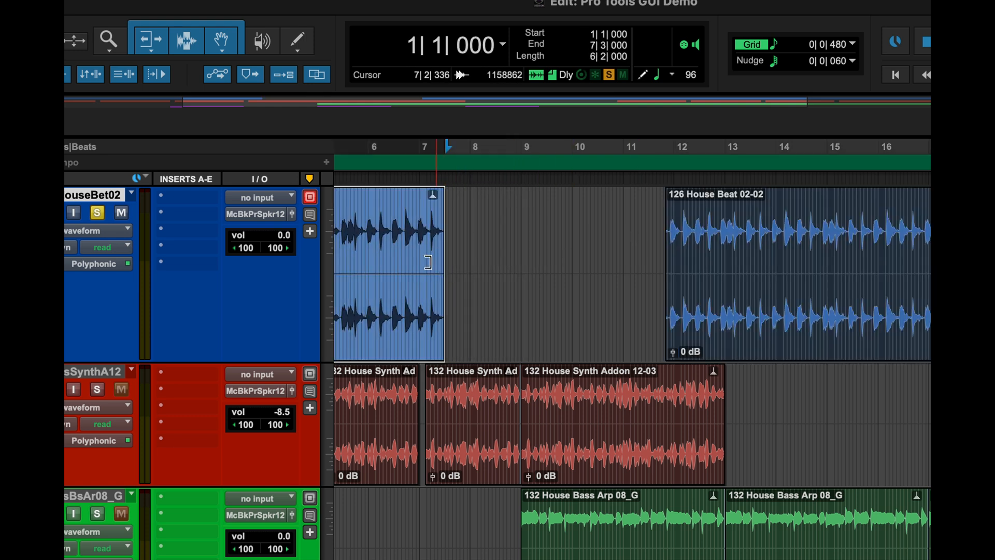
Move the trimmed second House Beat clip to 6|4|453 and crossfade it with the first from 5|3|885 to 8|1|021
left_click_drag(819, 319, 567, 325)
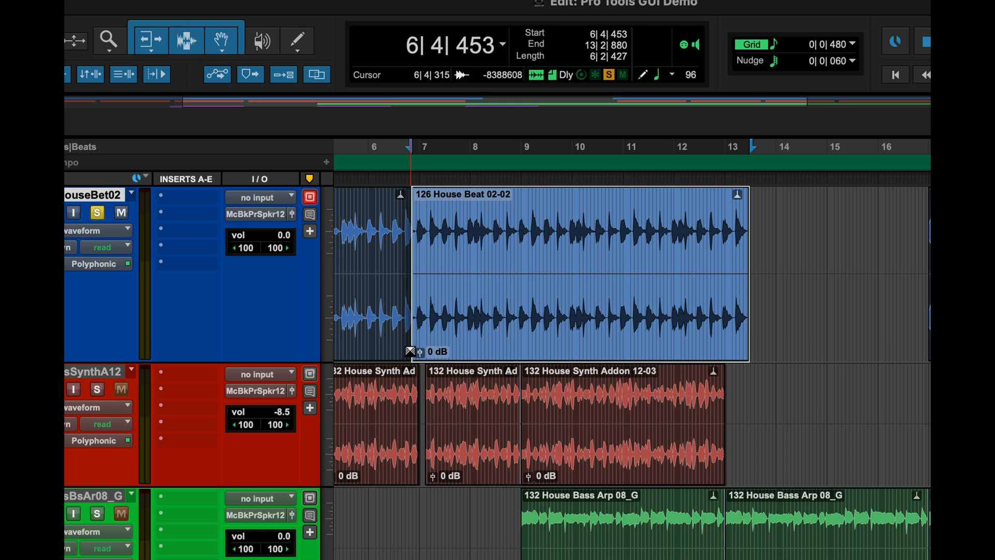
left_click_drag(410, 351, 462, 338)
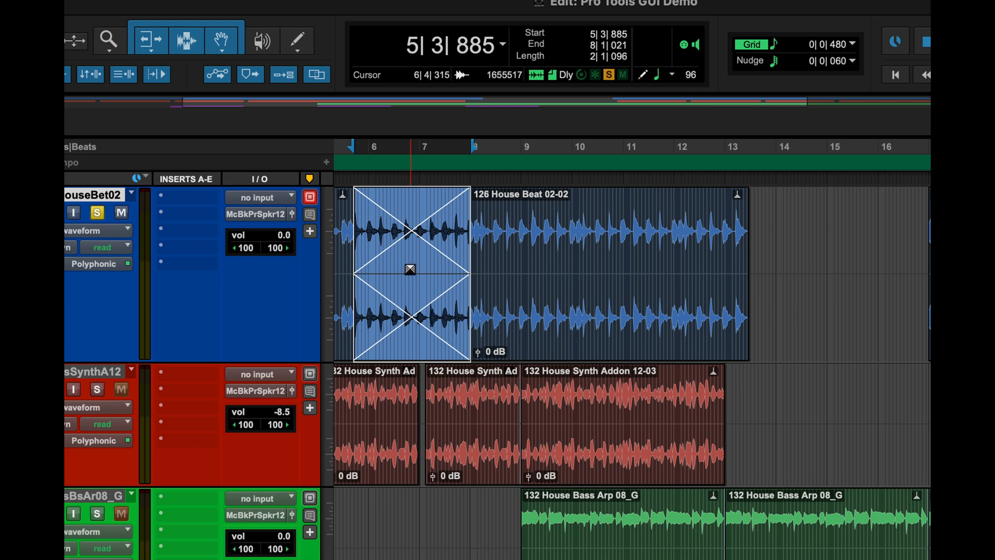
mouse_move(410, 269)
left_mouse_down()
mouse_move(438, 268)
mouse_move(385, 271)
mouse_move(410, 273)
left_mouse_up()
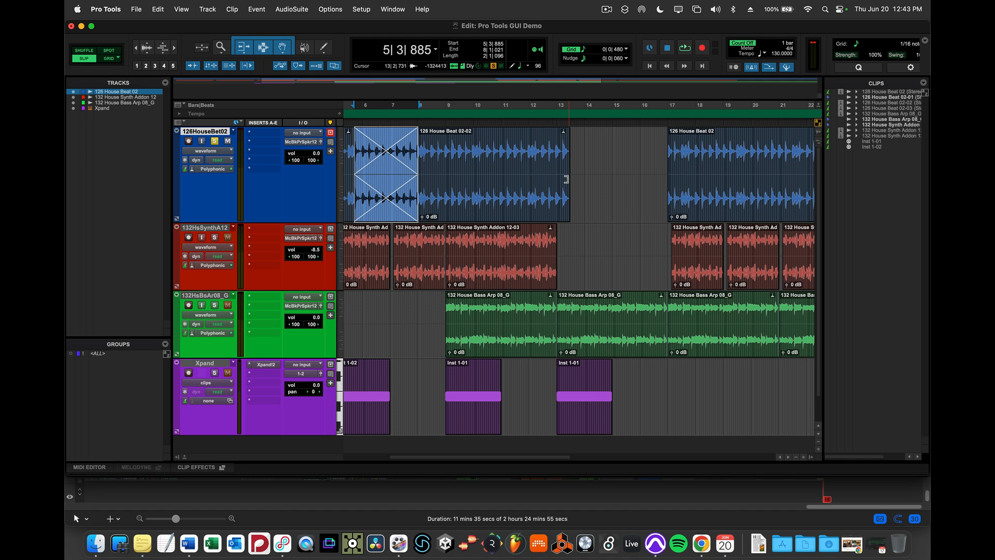
left_click(707, 285)
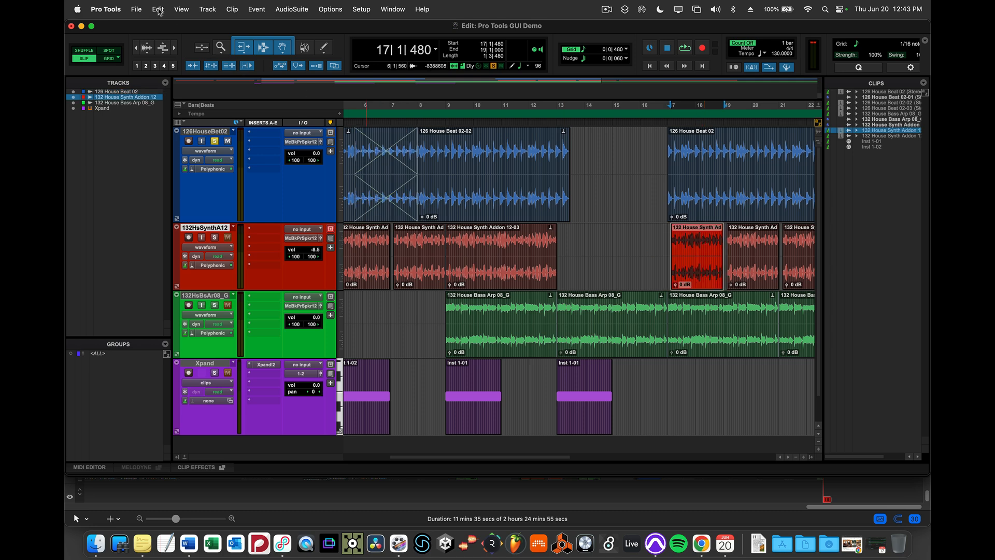
scroll(569, 247, "right", 7)
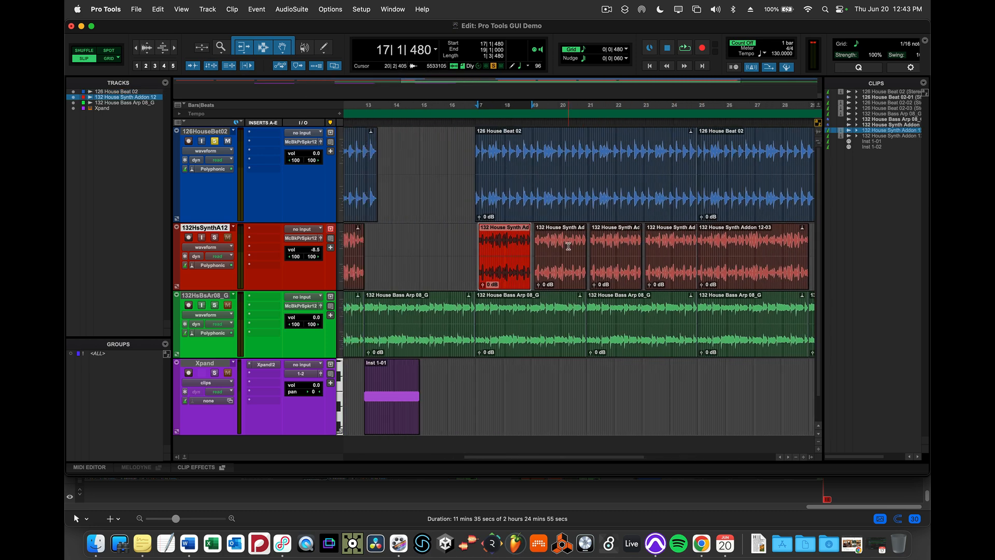
left_click(158, 9)
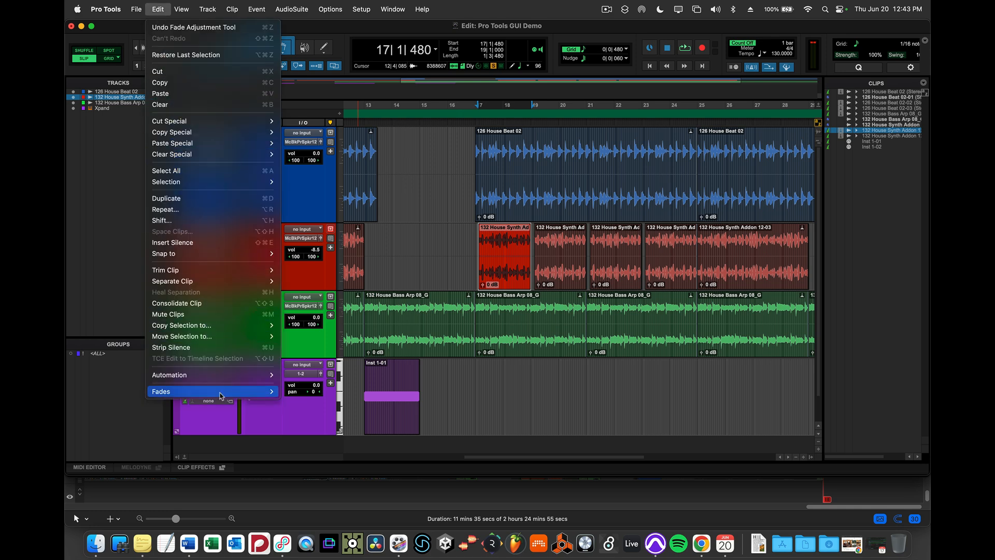
mouse_move(233, 394)
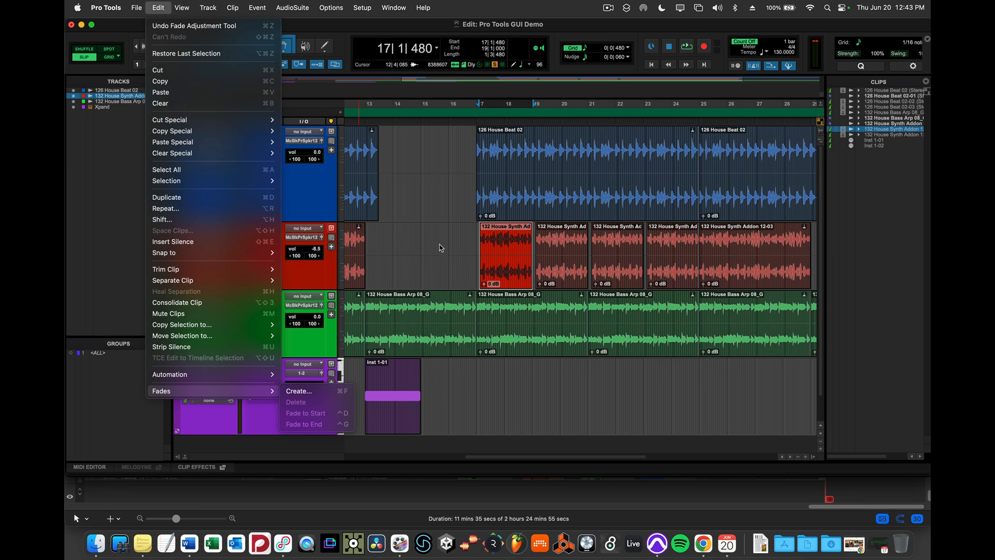
left_click(440, 248)
Select the synth track clips from 16|3|245 to 25|3|283 and open the Batch Fades settings for them
left_click_drag(480, 231, 731, 253)
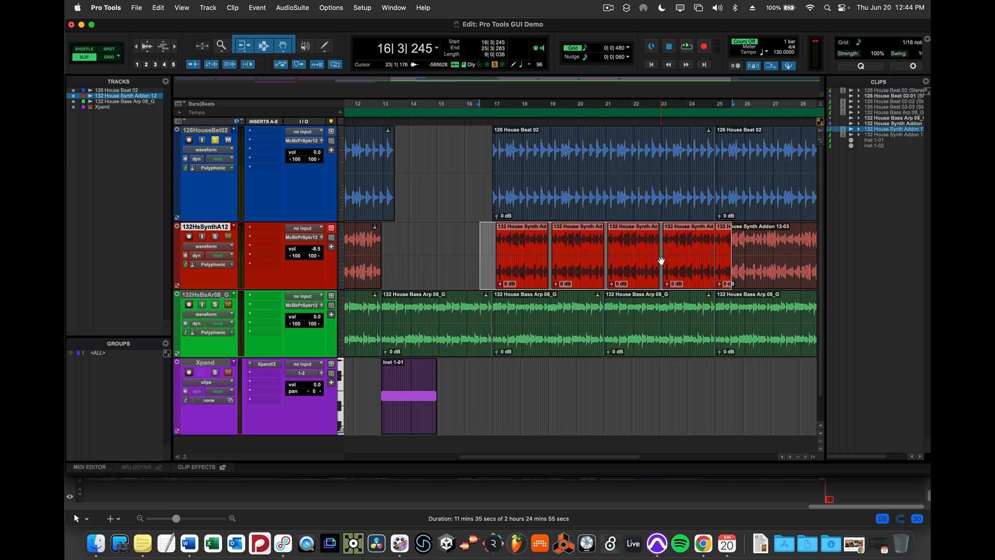
key("super+f")
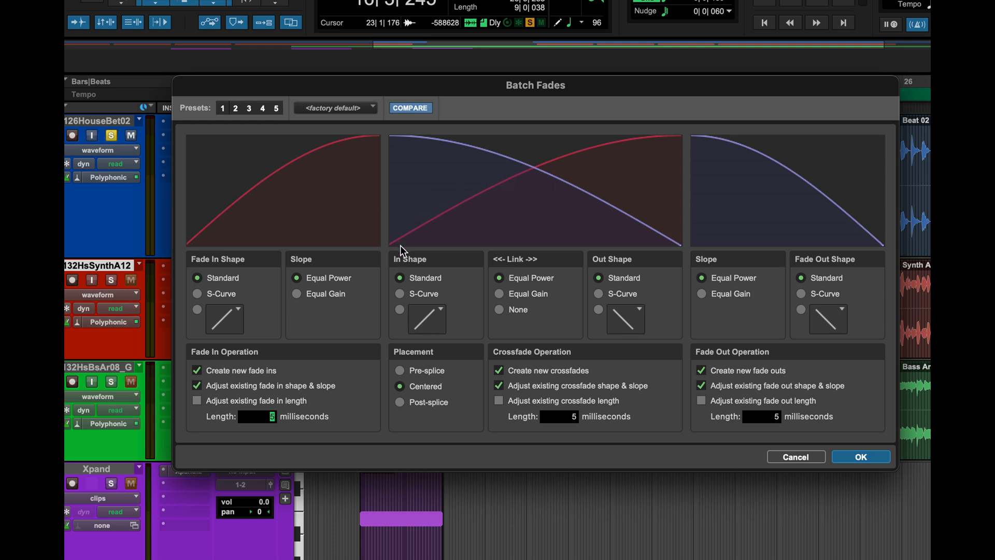
Try the S-Curve shape for the batch fade-ins and fade-outs, and return both to Standard
left_click(198, 294)
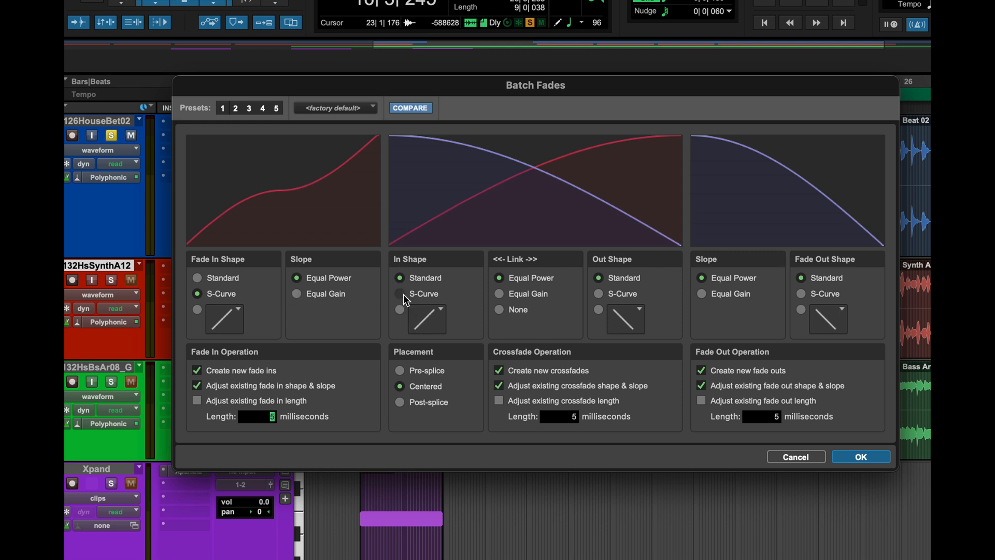
left_click(399, 294)
left_click(598, 279)
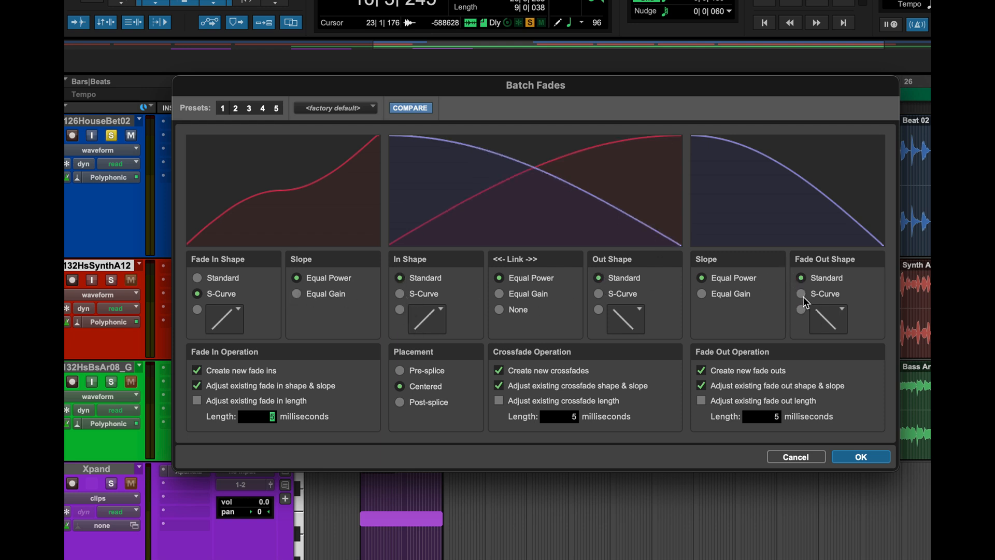
left_click(802, 294)
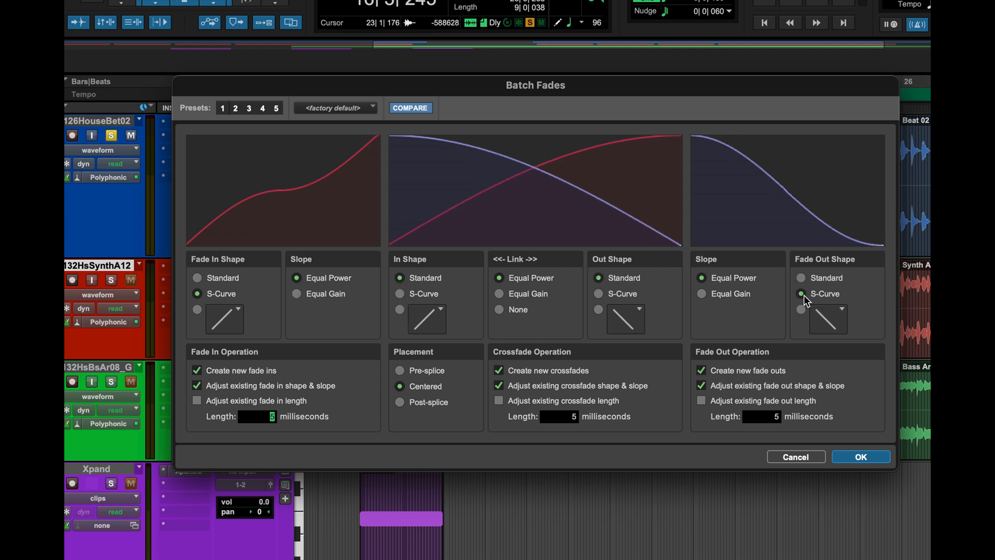
left_click(802, 278)
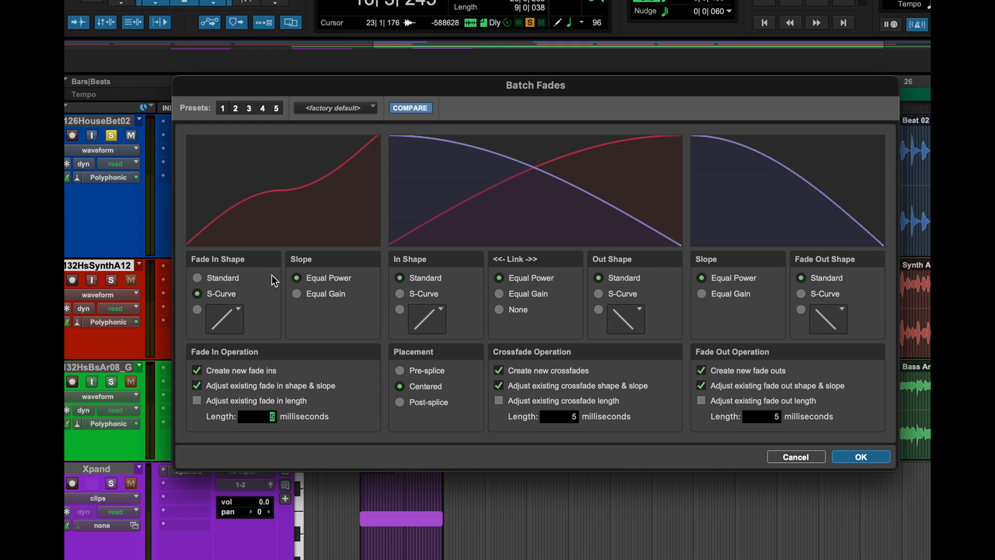
left_click(197, 279)
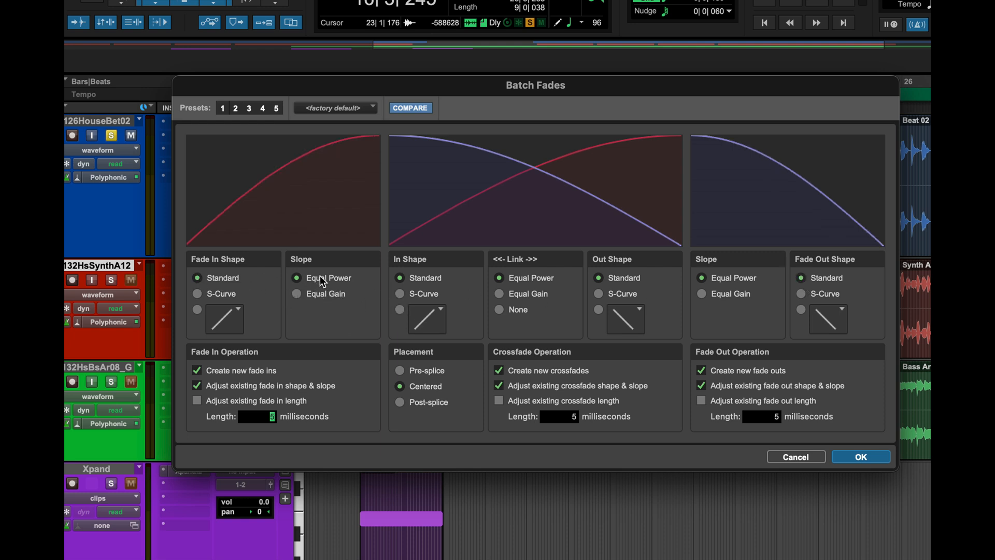
Set the batch crossfade link, the fade-in slope and the fade-out slope to Equal Gain
left_click(500, 294)
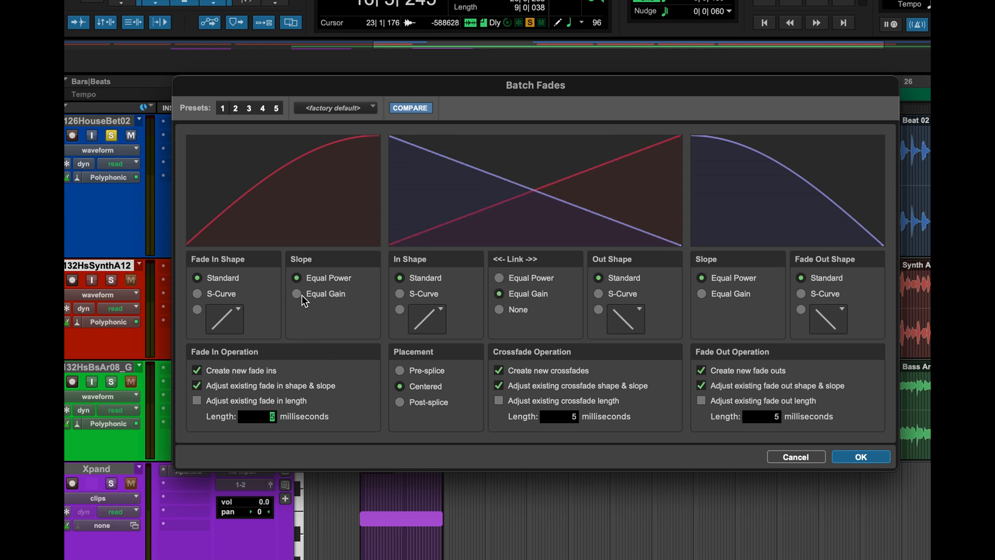
left_click(296, 294)
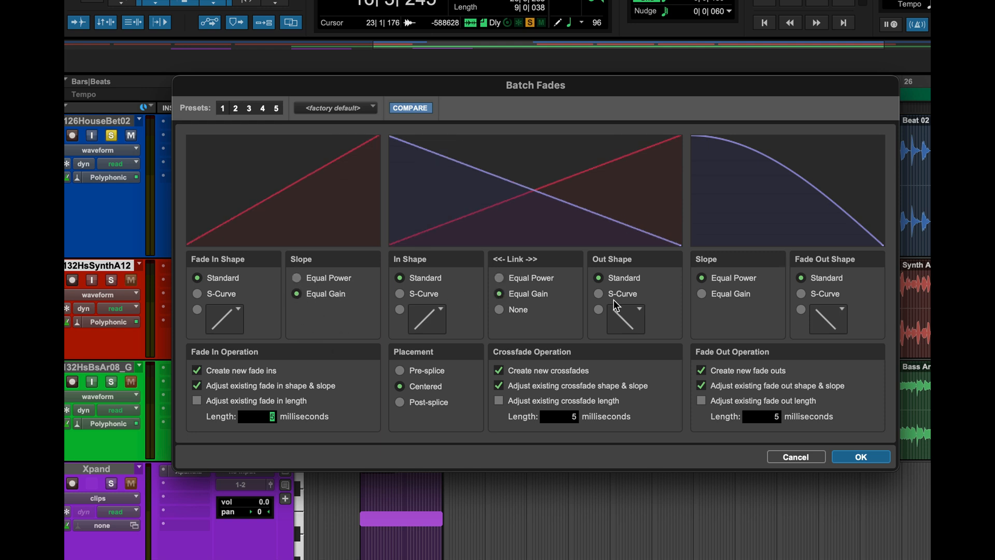
left_click(702, 294)
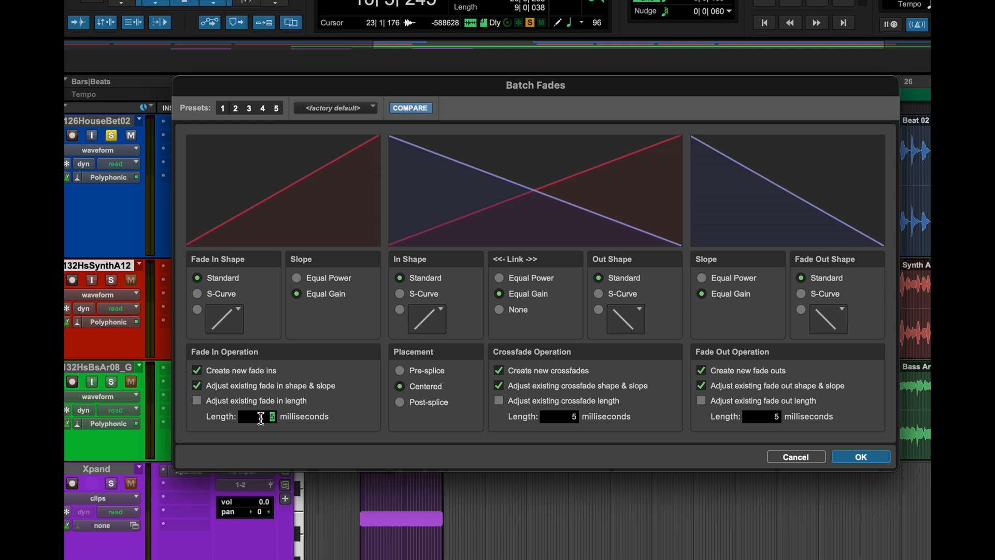
Set the fade-in, crossfade and fade-out lengths to 10 milliseconds and apply the batch fades, adjusting the bounds of invalid ones
type("10")
left_click(568, 416)
type("10")
left_click(766, 416)
type("10")
left_click(850, 455)
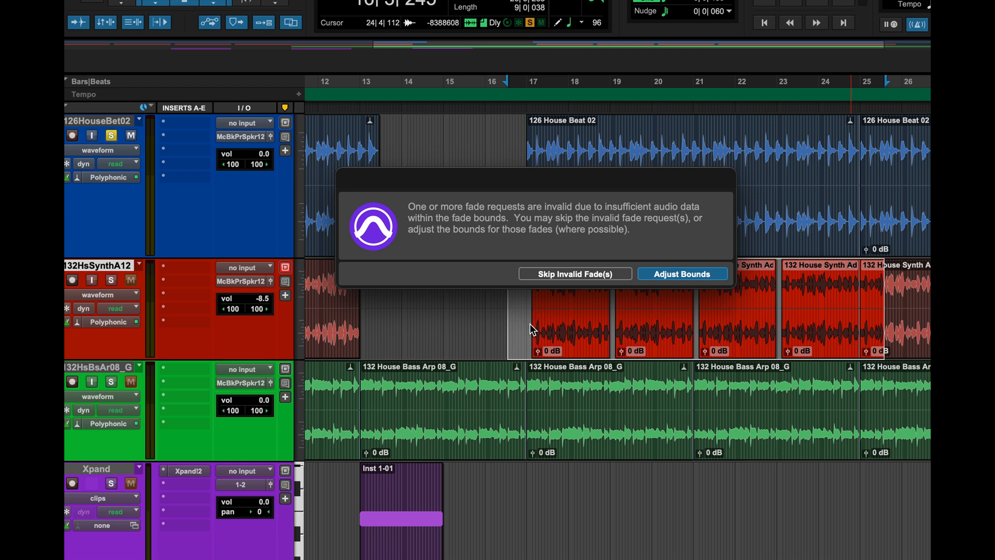
left_click(682, 275)
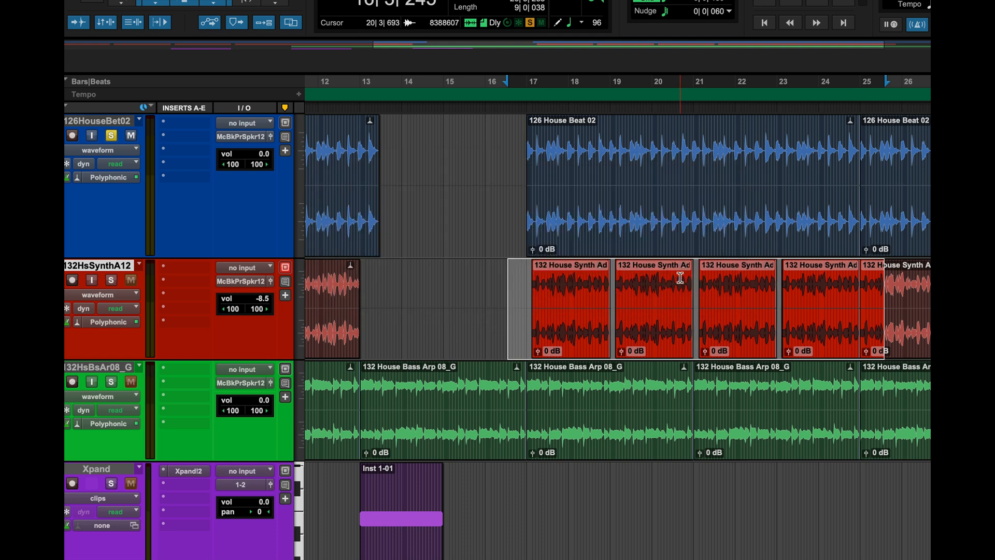
Inspect the batch fade-in up close at the start of the first synth clip after bar 17
left_click(524, 284)
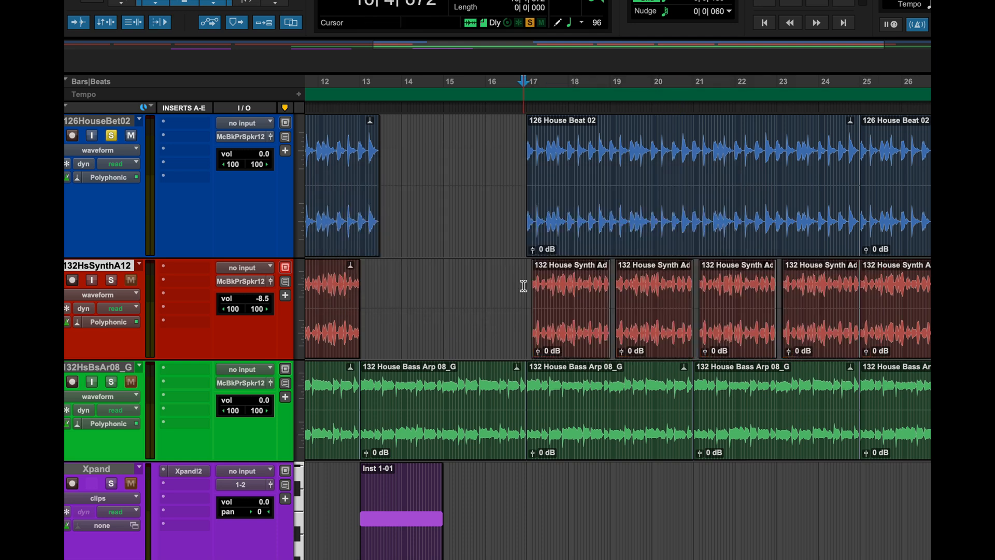
left_click_drag(525, 284, 624, 286)
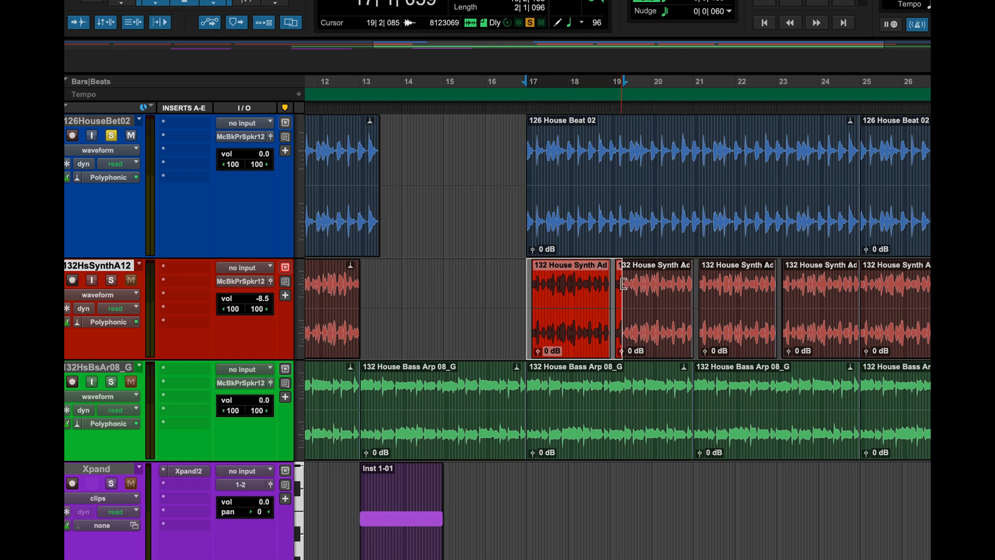
key("super+bracketright")
key("super+bracketright")
key("super+bracketright")
key("super+bracketright")
key("super+bracketright")
key("super+bracketright")
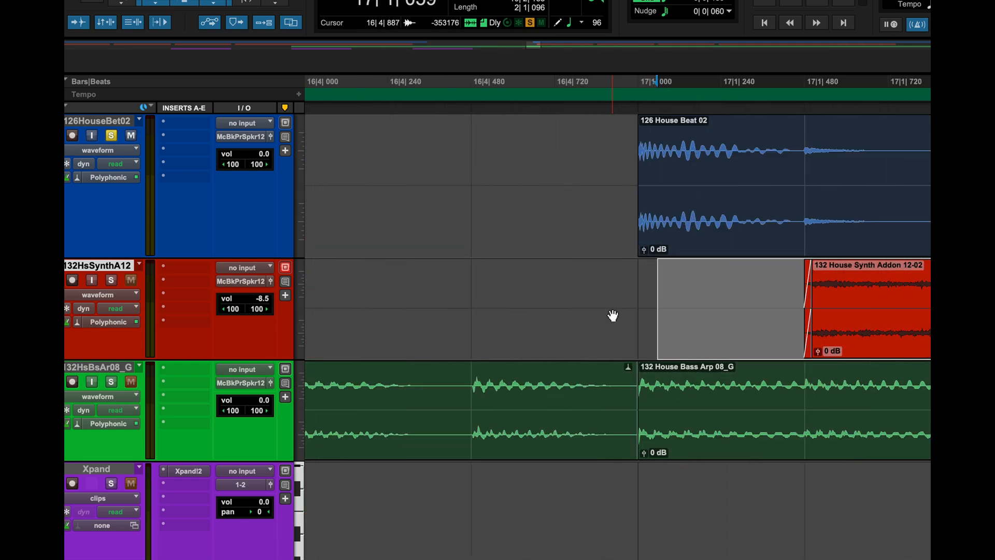
scroll(619, 308, "right", 5)
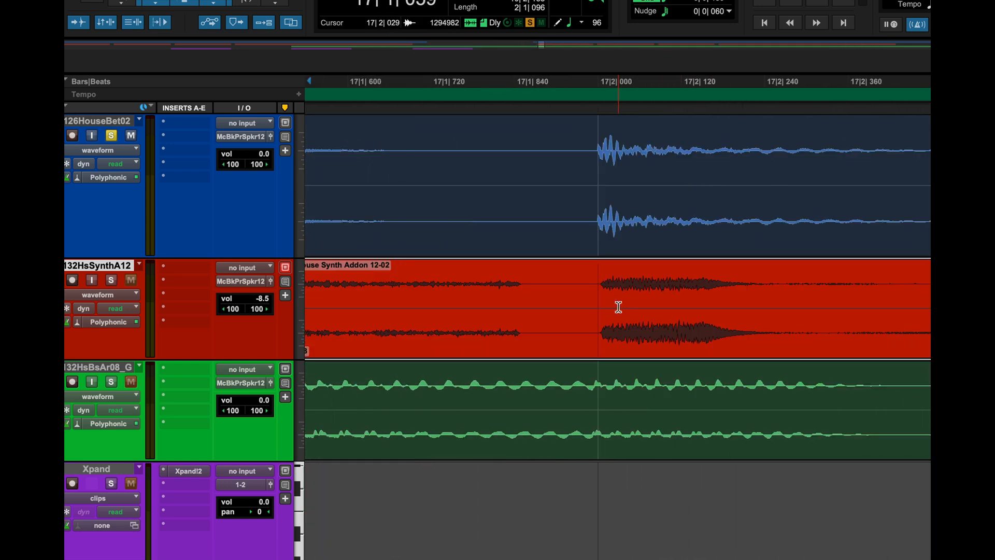
scroll(603, 307, "left", 1)
scroll(603, 308, "left", 3)
left_click(565, 297)
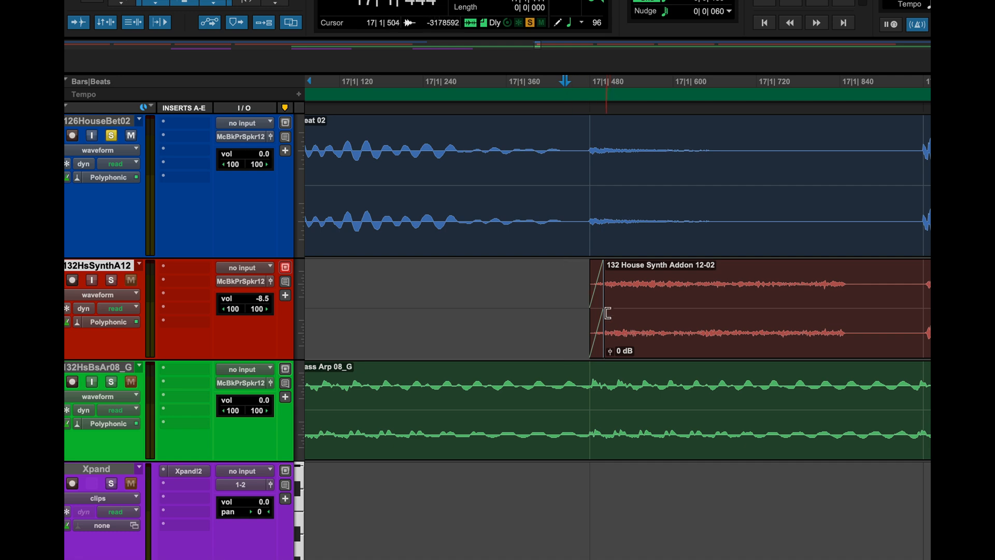
Examine the fade-out at the end of that synth clip near bar 19 and the clip edges onward to bar 23
scroll(614, 307, "right", 6)
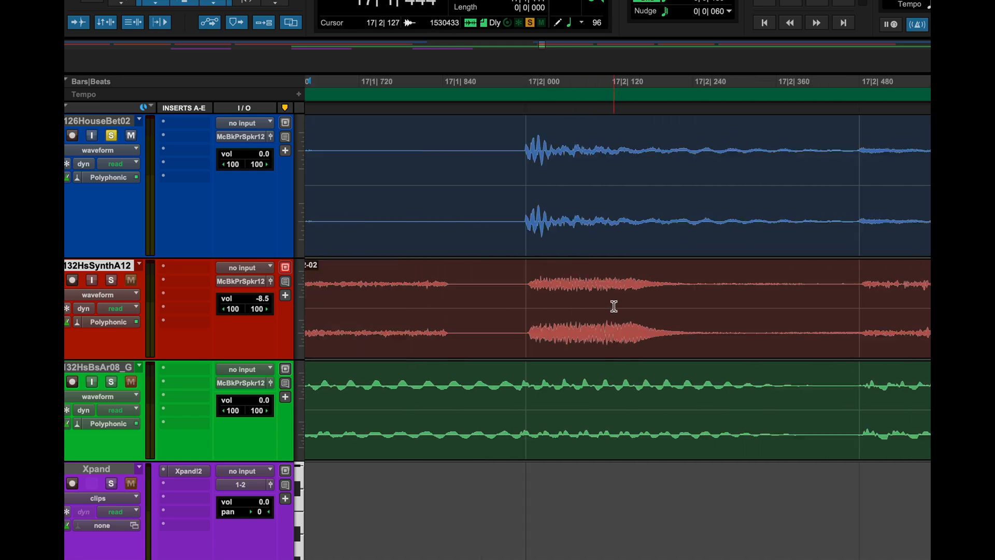
scroll(613, 306, "right", 15)
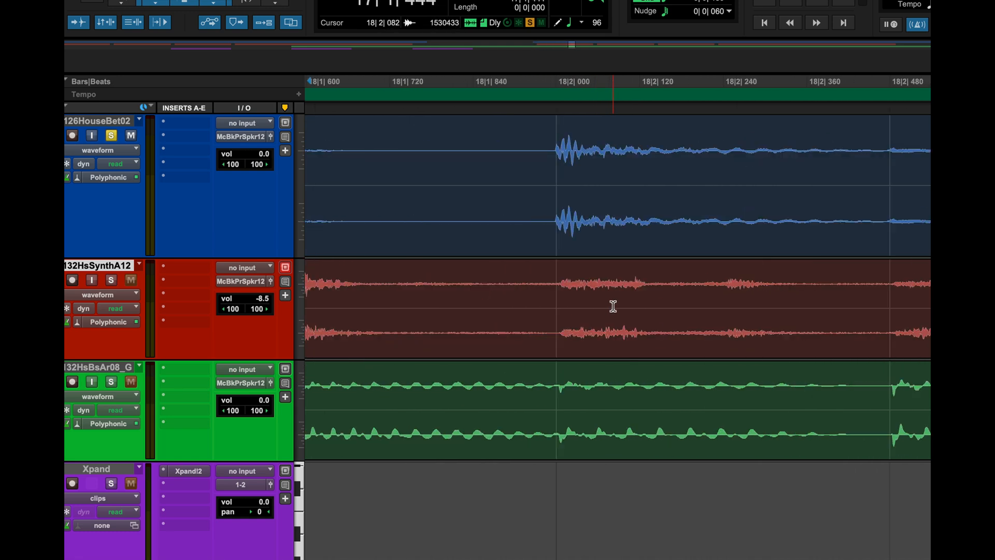
scroll(613, 306, "right", 8)
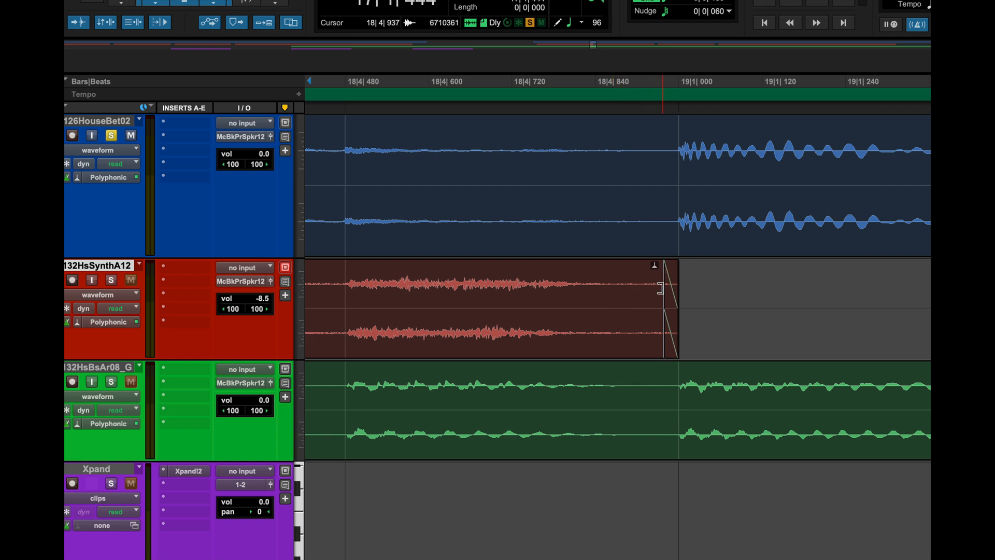
scroll(663, 290, "down", 2)
scroll(662, 290, "down", 1)
scroll(672, 293, "right", 10)
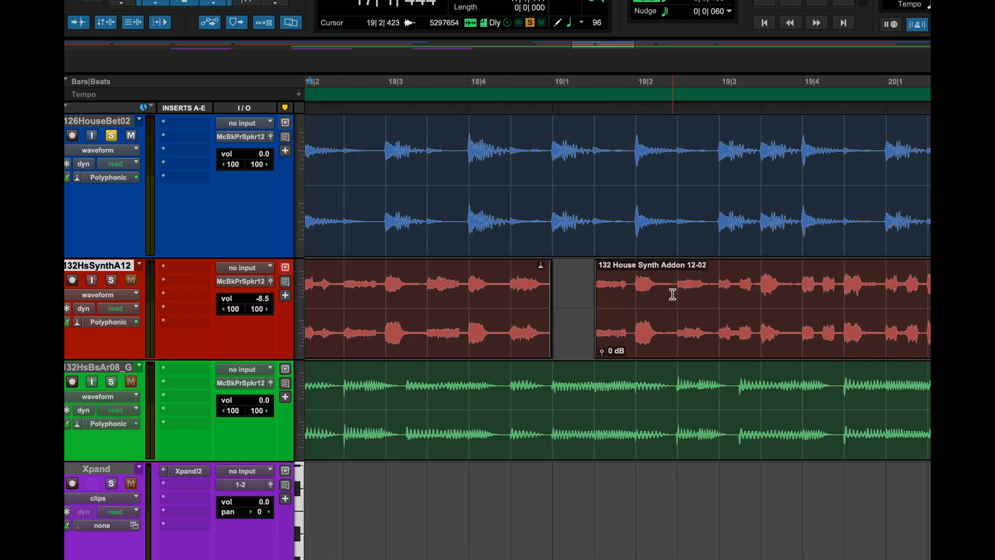
scroll(673, 293, "right", 12)
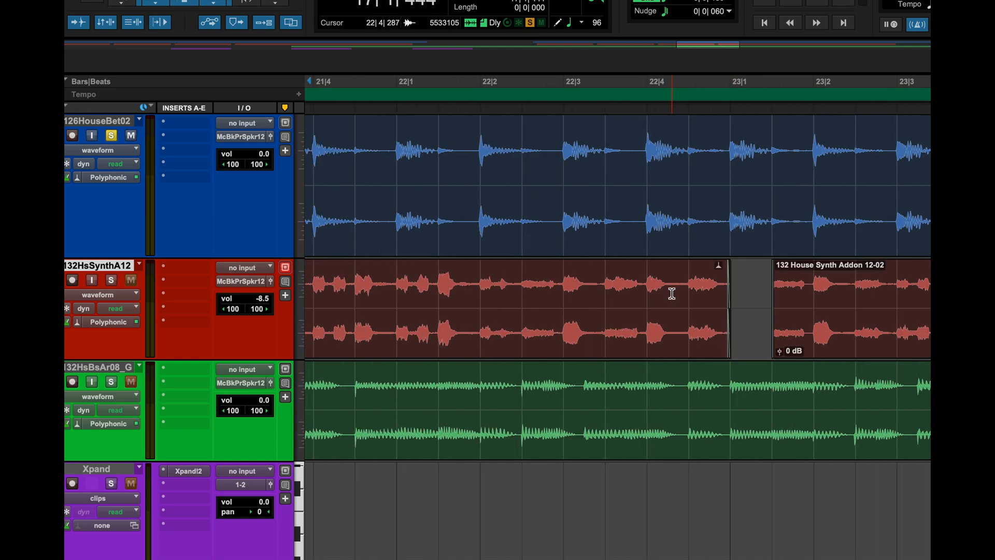
scroll(671, 293, "down", 3)
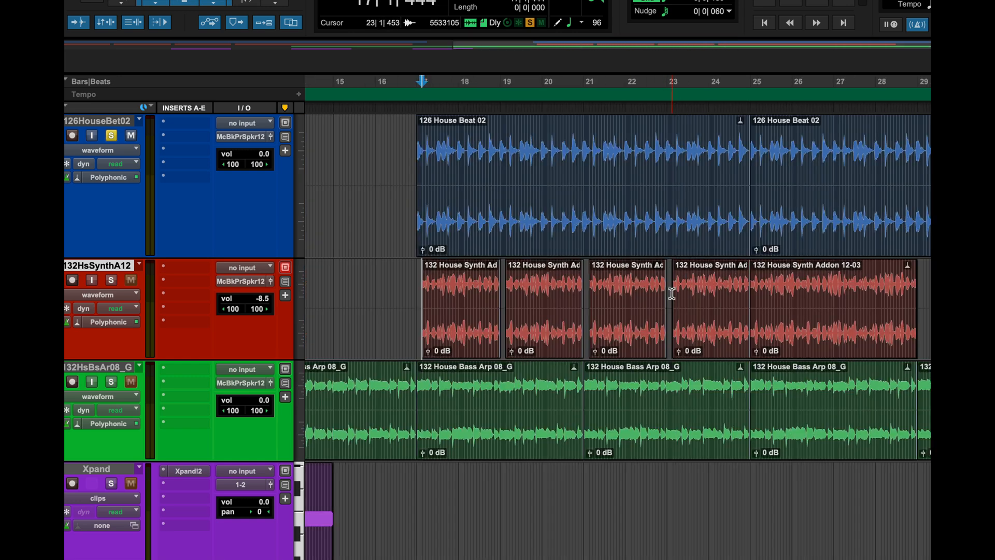